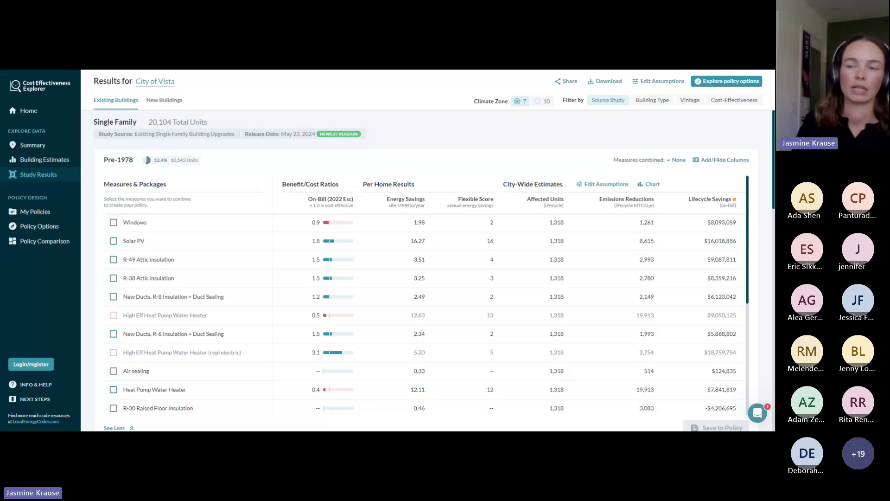
Start the flexible minimum-energy-savings policy option for existing buildings, applying it to Single Family Units and excluding Multifamily Units
click(41, 230)
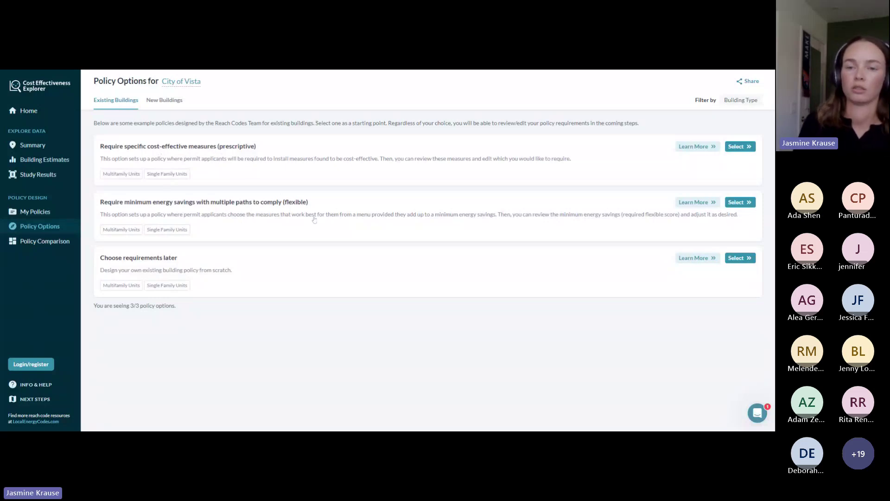
click(737, 207)
click(465, 204)
click(465, 204)
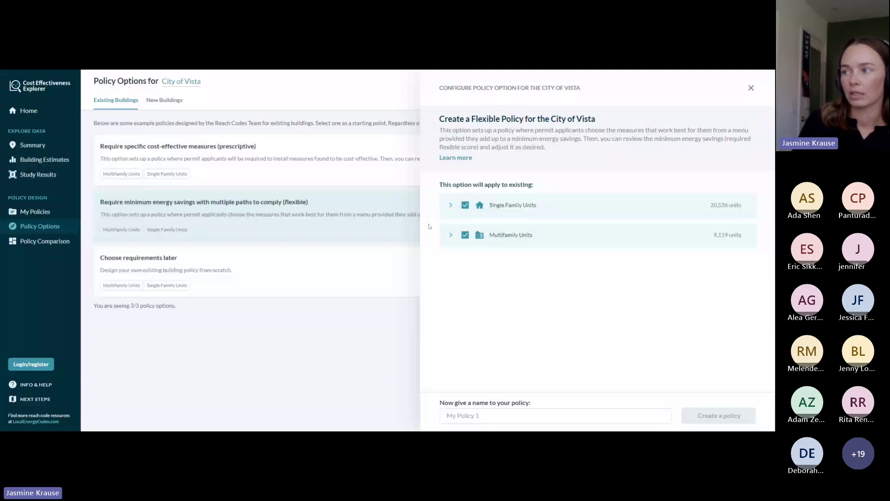
click(466, 239)
click(480, 251)
click(480, 268)
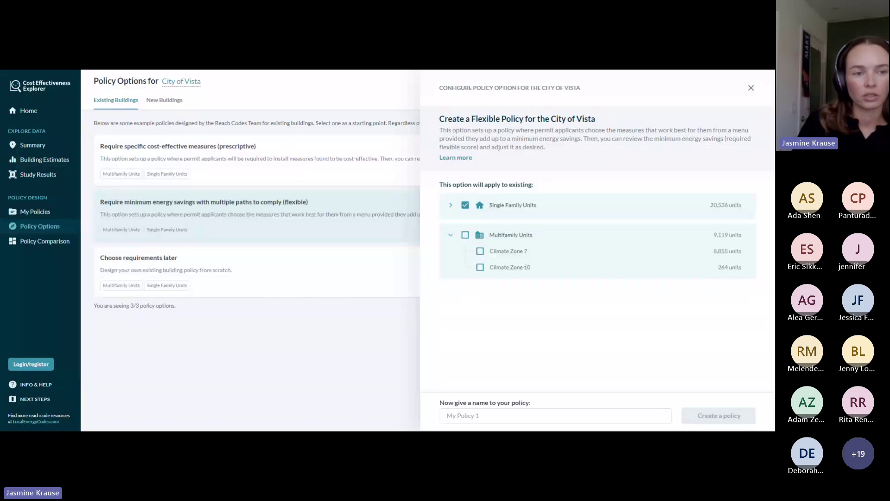
click(450, 235)
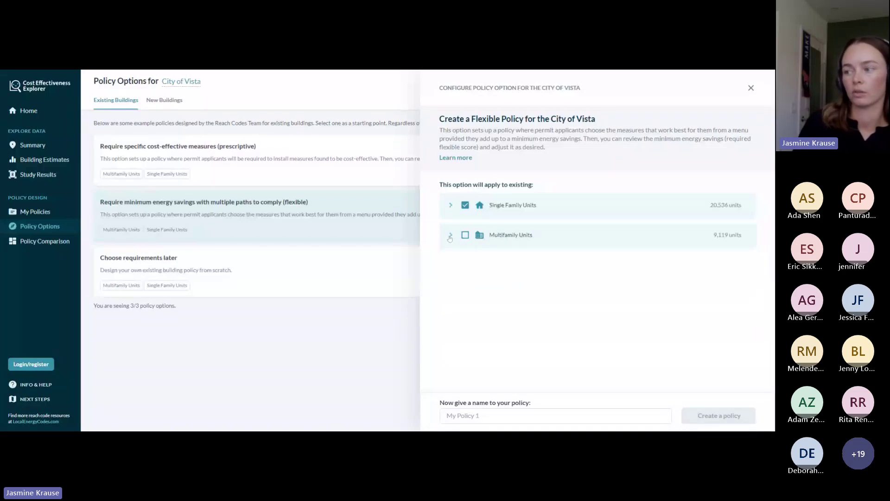
Name the new policy "test policy", create it and open its requirements page
click(446, 415)
text(t)
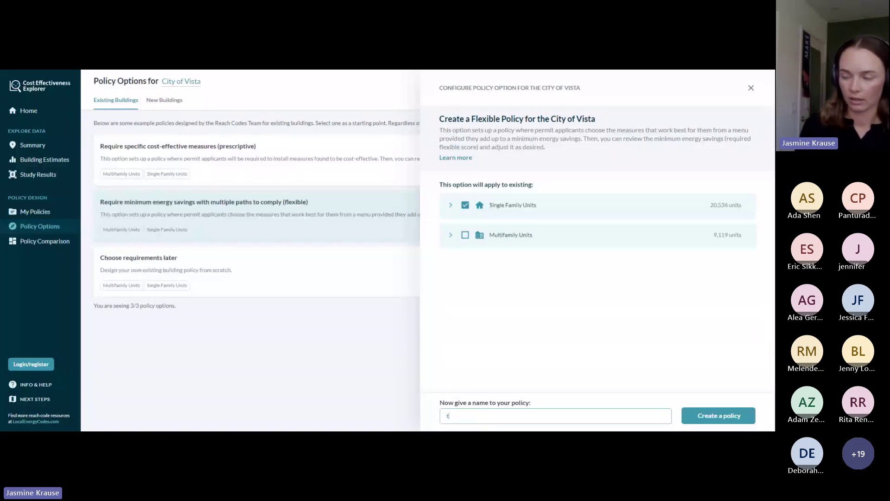
text(est policy)
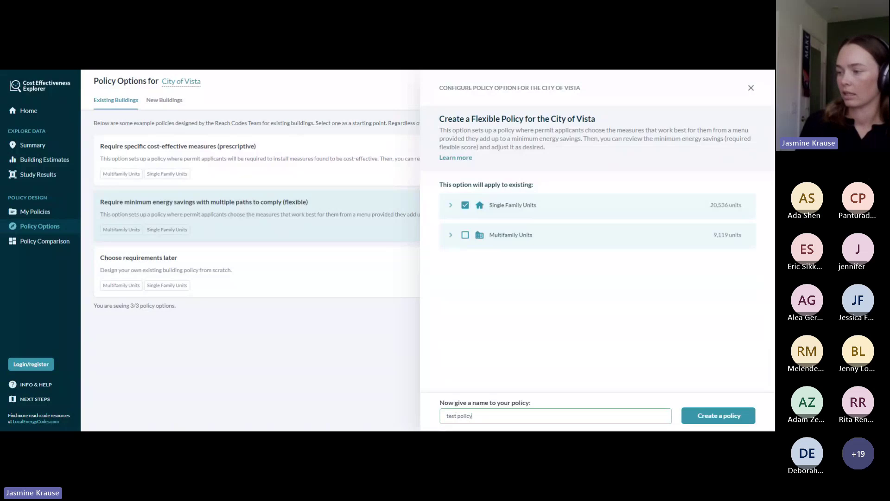
click(718, 417)
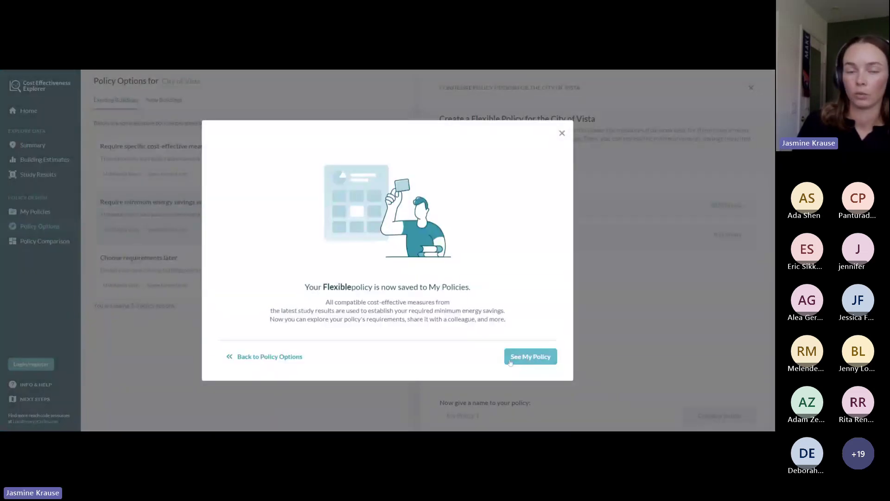
click(511, 362)
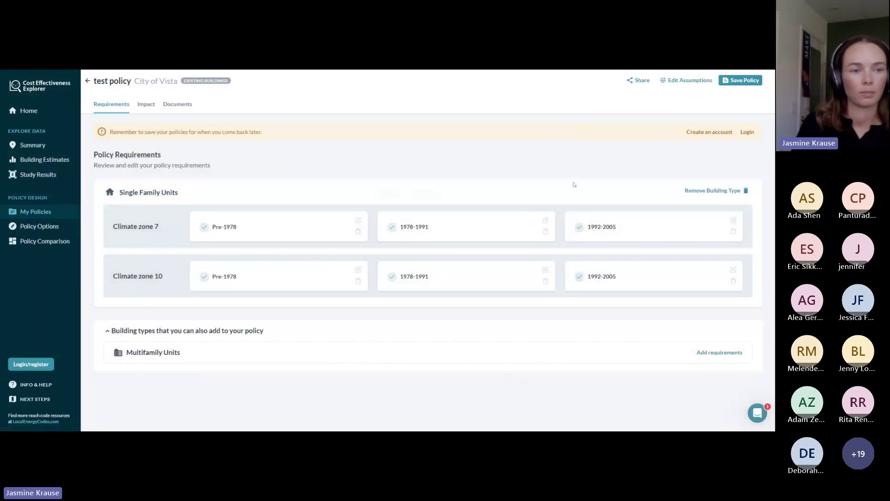
click(235, 231)
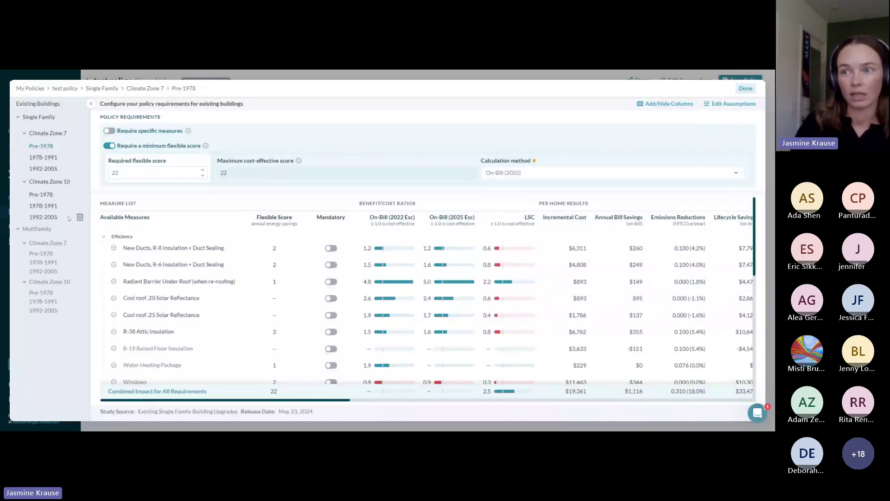
click(43, 221)
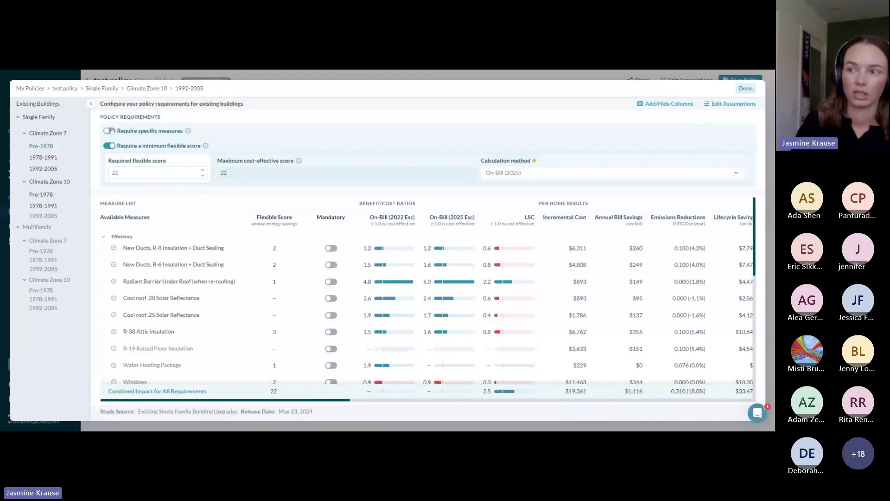
Make New Ducts, R-8 Insulation + Duct Sealing mandatory, and make it optional again
click(332, 249)
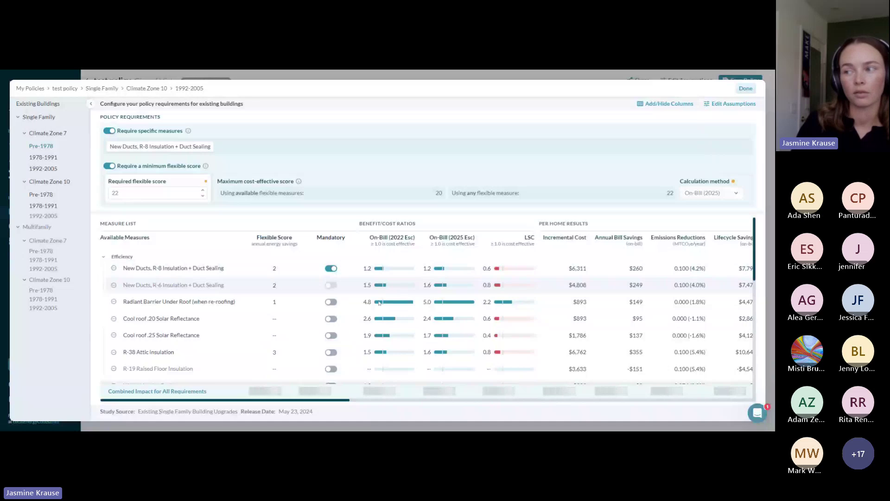
click(331, 268)
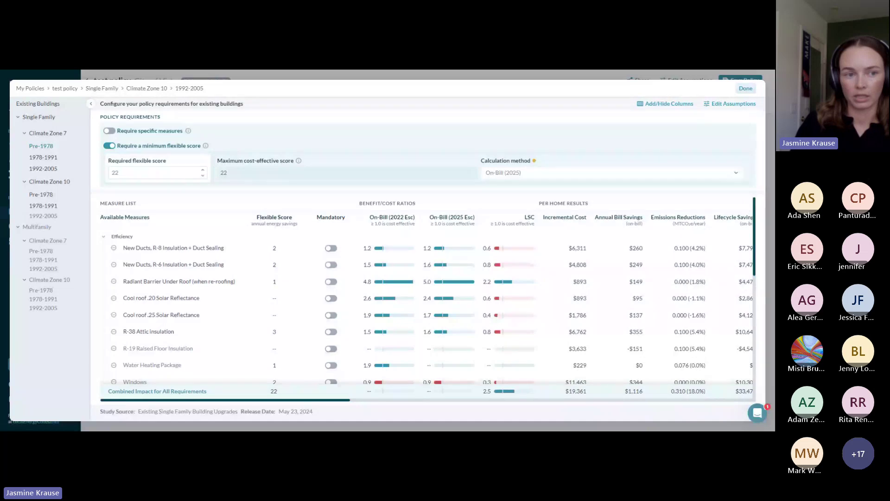
Set the required flexible score to 15
click(204, 176)
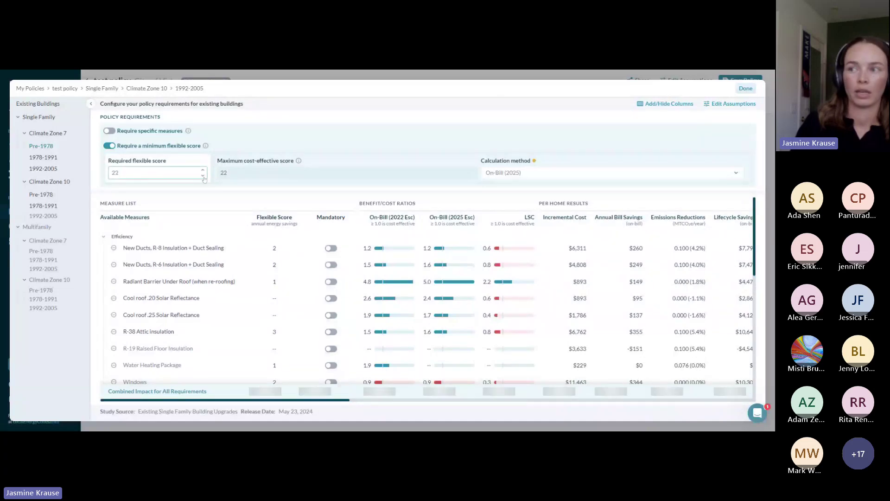
click(203, 176)
double_click(115, 172)
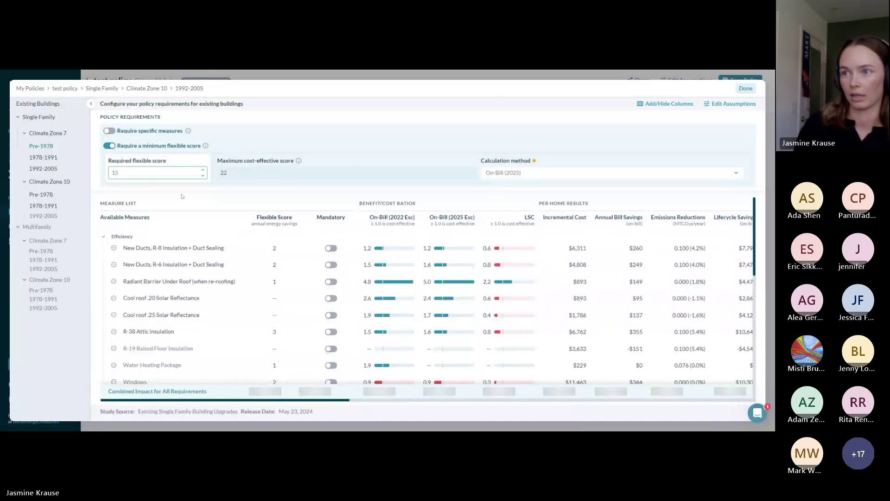
text(15)
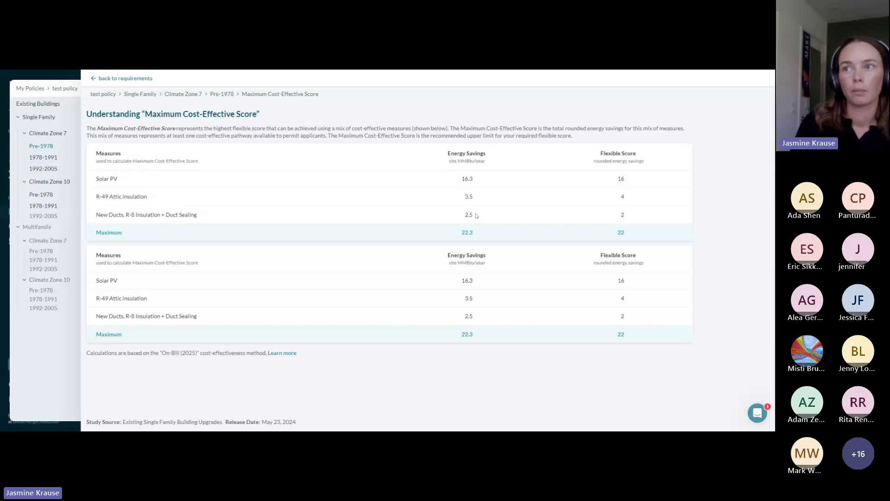
Review the flexible scores in the measure list and the explanation of the Maximum Cost-Effective Score
click(117, 80)
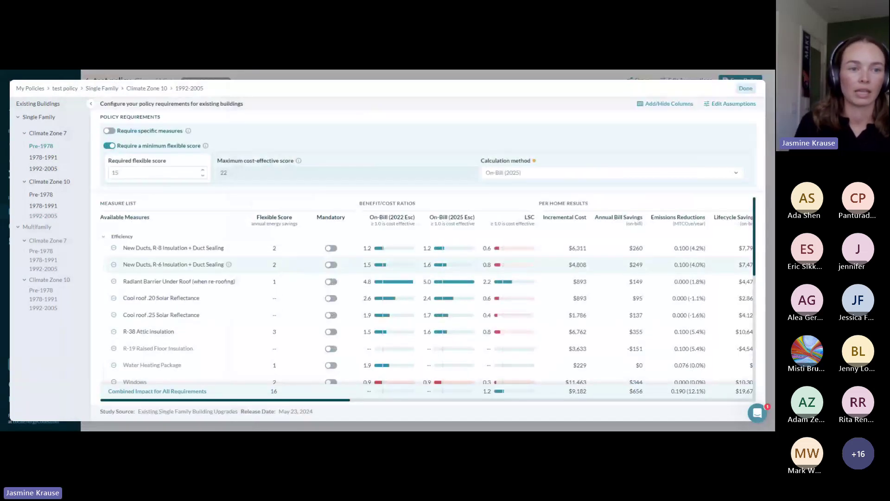
scroll(290, 264, down, 5)
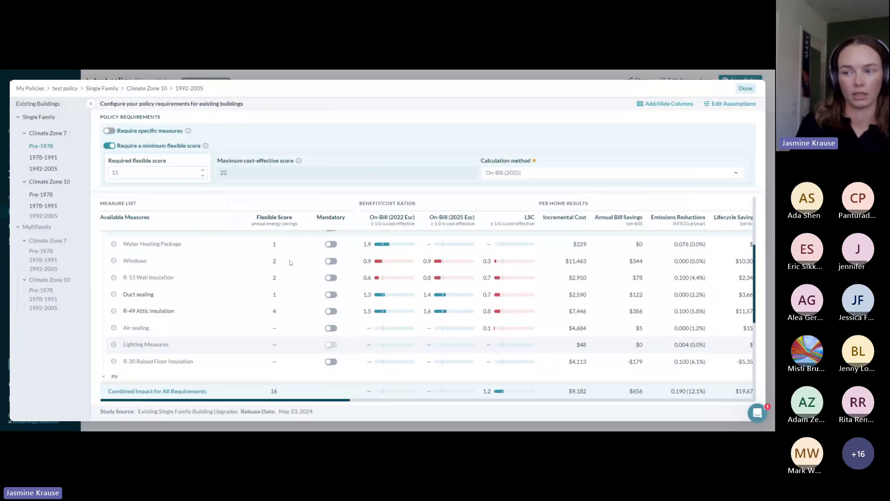
scroll(291, 264, up, 5)
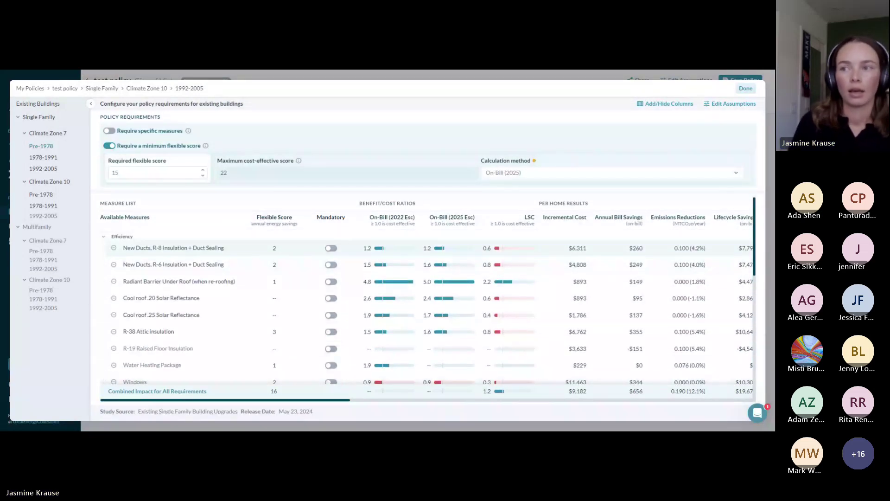
click(153, 172)
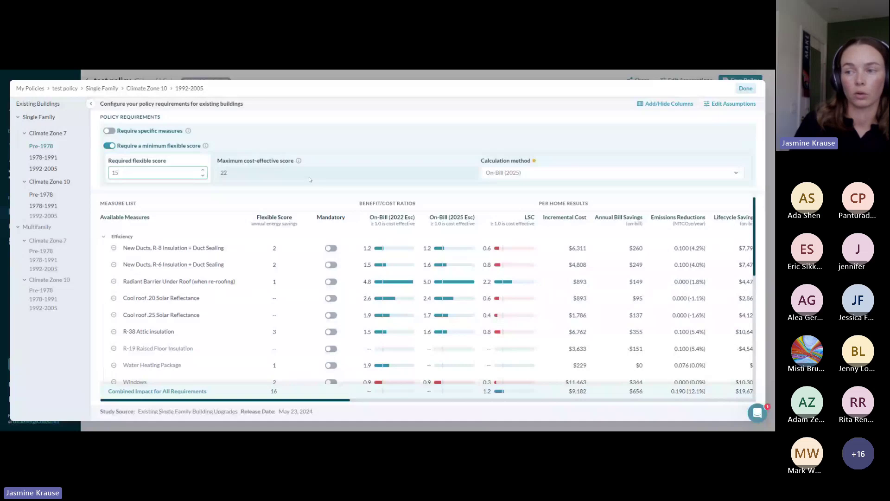
click(298, 161)
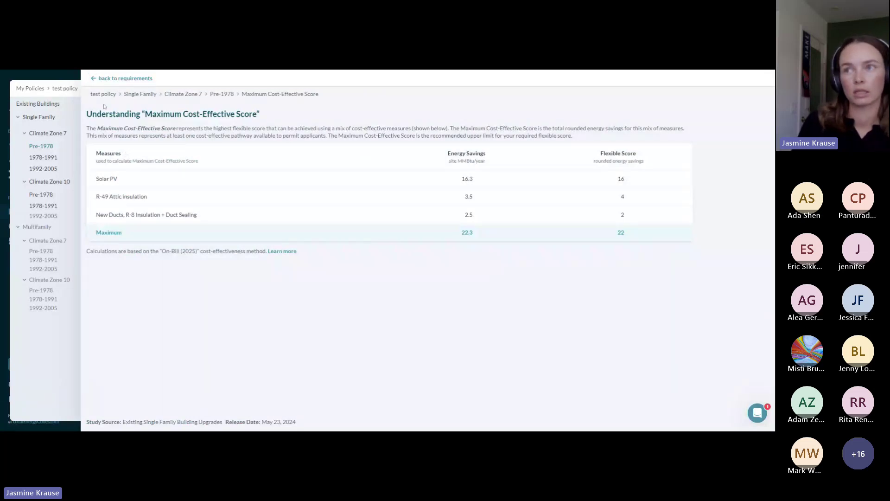
click(123, 79)
Make R-49 Attic Insulation mandatory and examine the breakdown of the Maximum Cost-Effective Score
scroll(181, 276, down, 3)
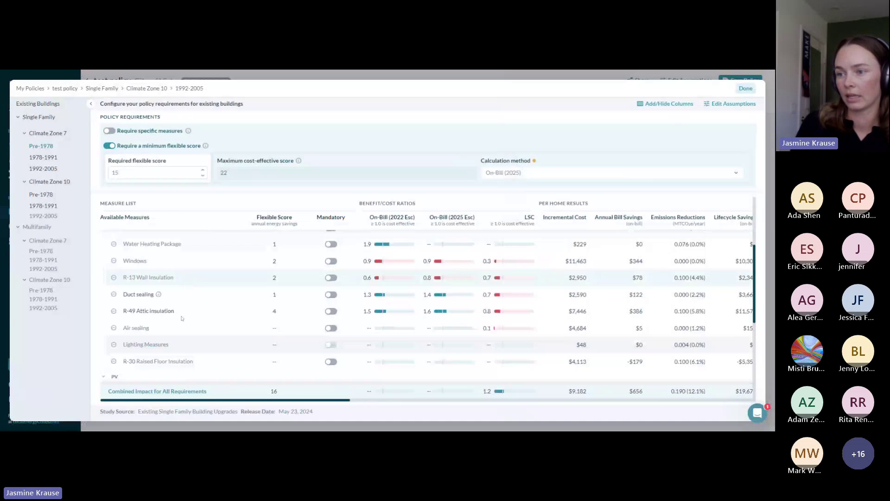
click(332, 311)
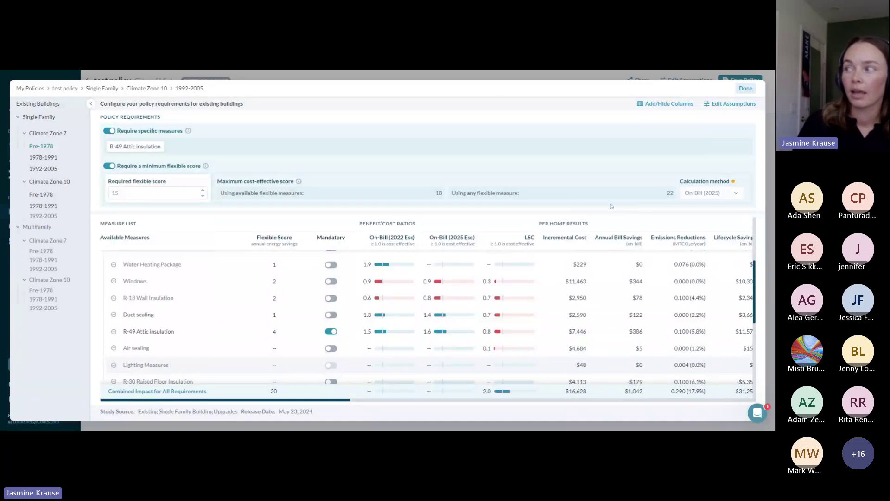
click(194, 193)
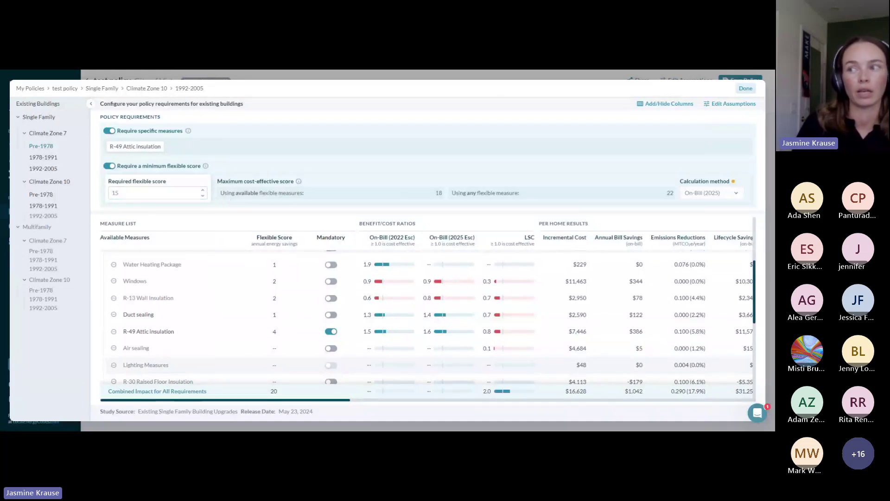
click(299, 182)
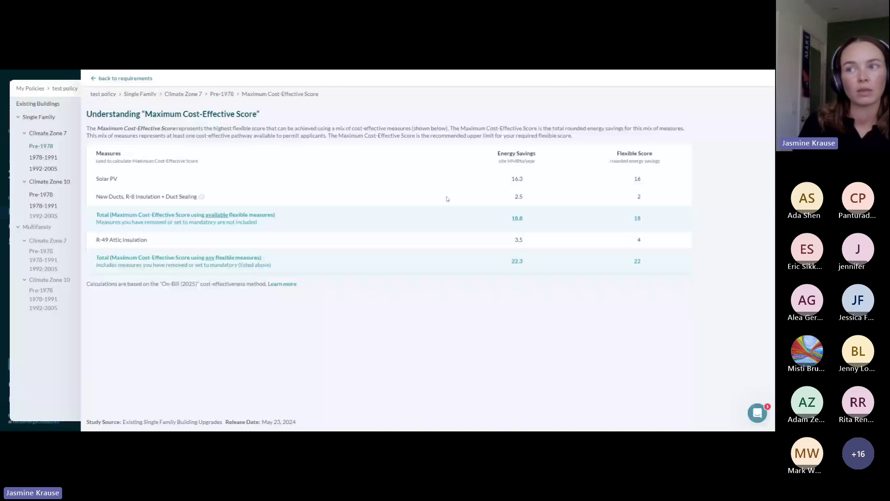
key(Escape)
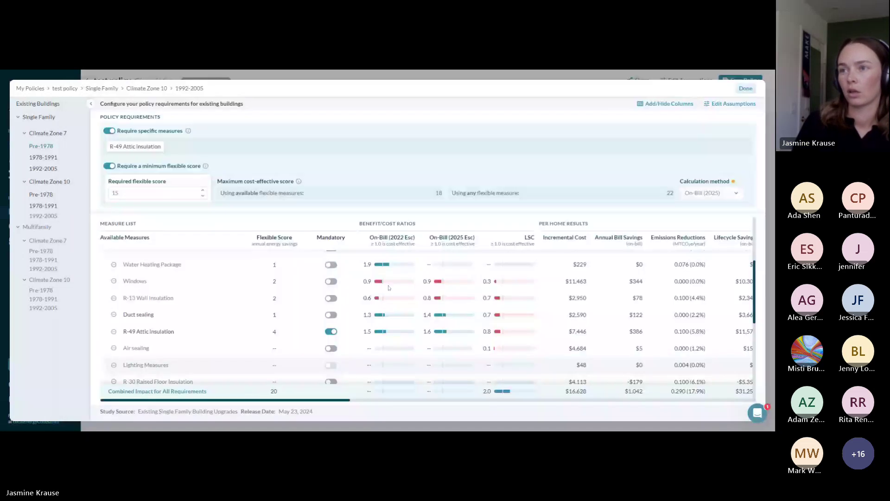
Turn off the requirement for specific measures so that R-49 Attic Insulation is optional again
scroll(389, 287, down, 1)
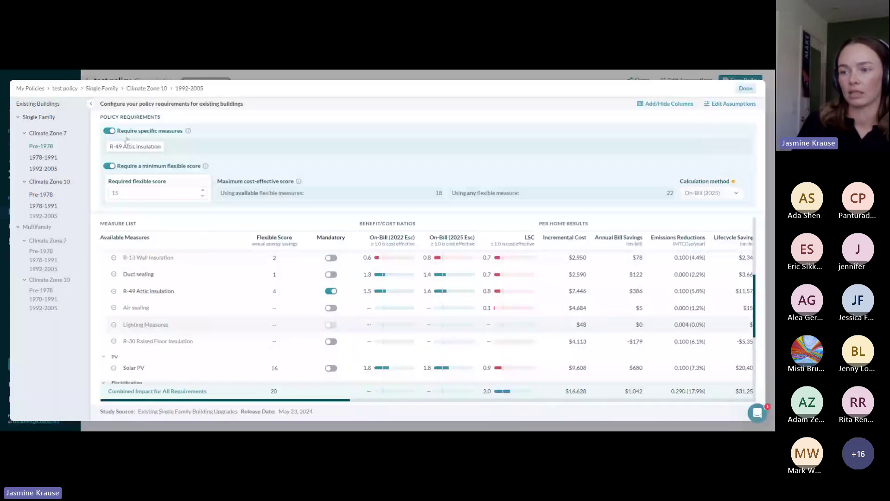
click(126, 139)
Exclude R-49 Attic Insulation from the available measures, and restore it from the unavailable measures
scroll(327, 292, down, 2)
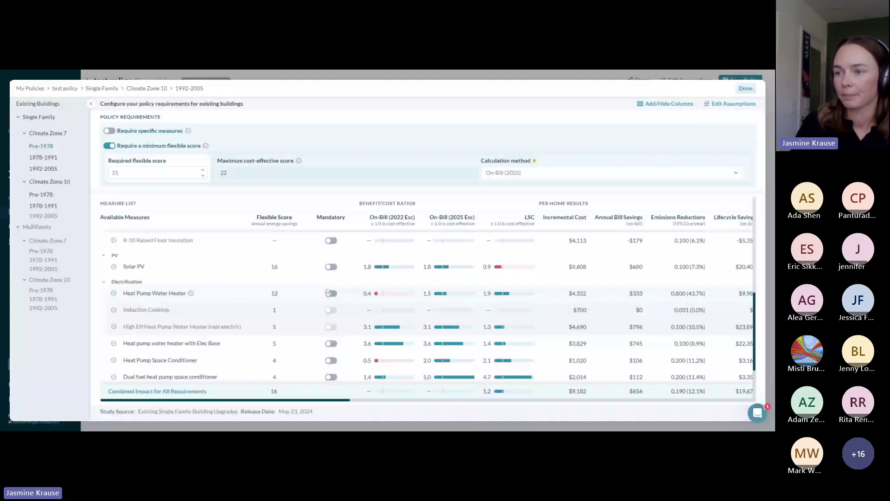
scroll(328, 292, down, 1)
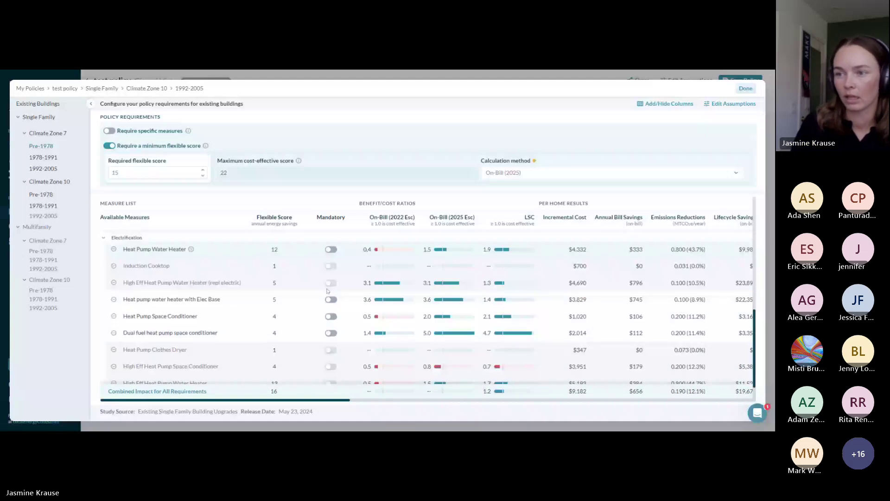
scroll(327, 291, up, 3)
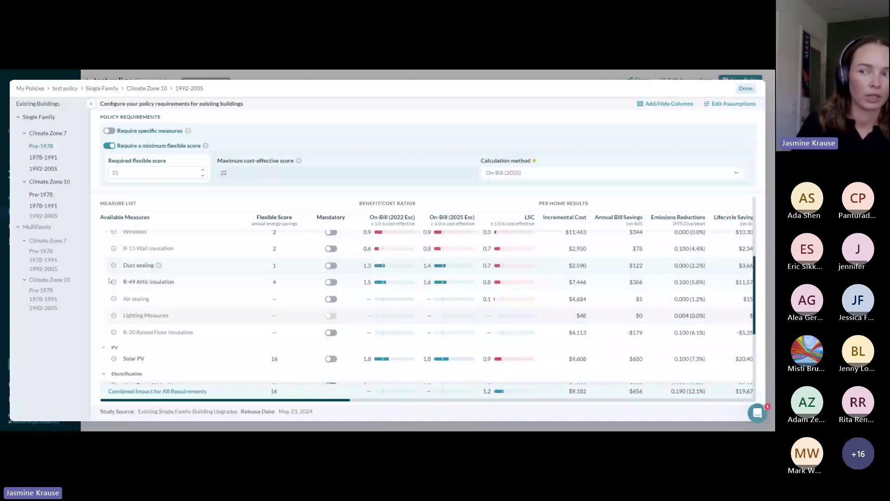
click(114, 282)
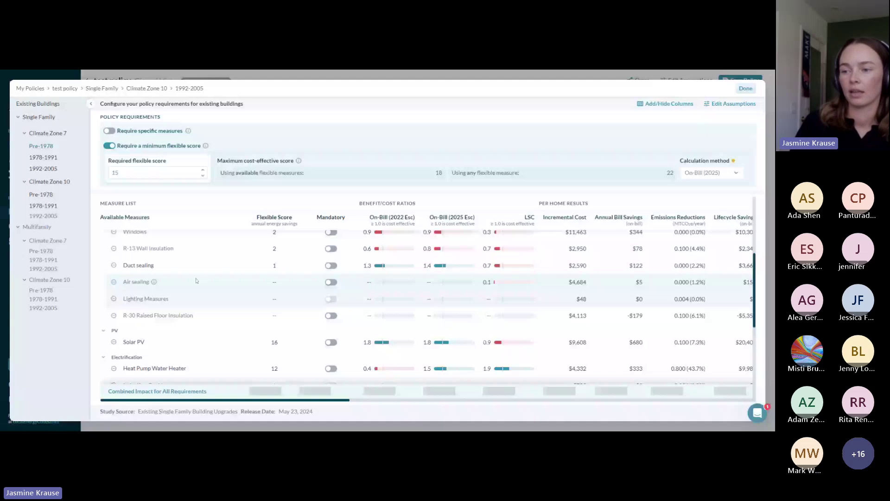
scroll(196, 280, down, 3)
scroll(426, 306, down, 2)
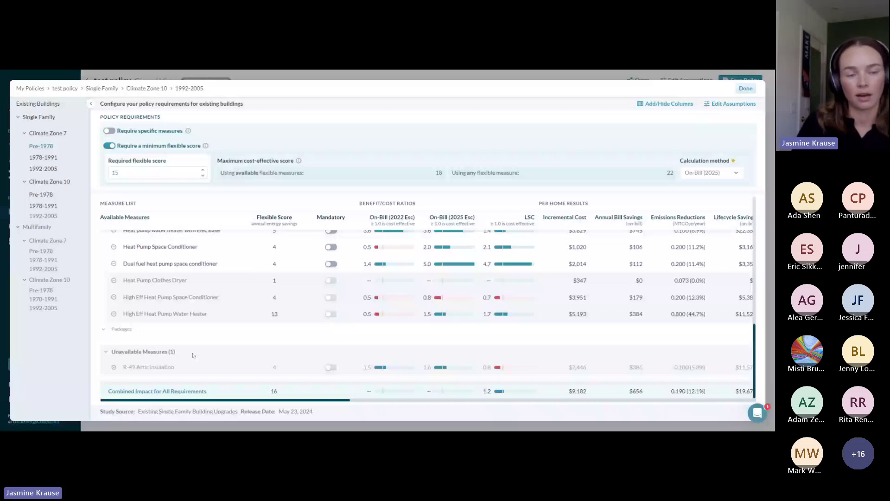
click(113, 367)
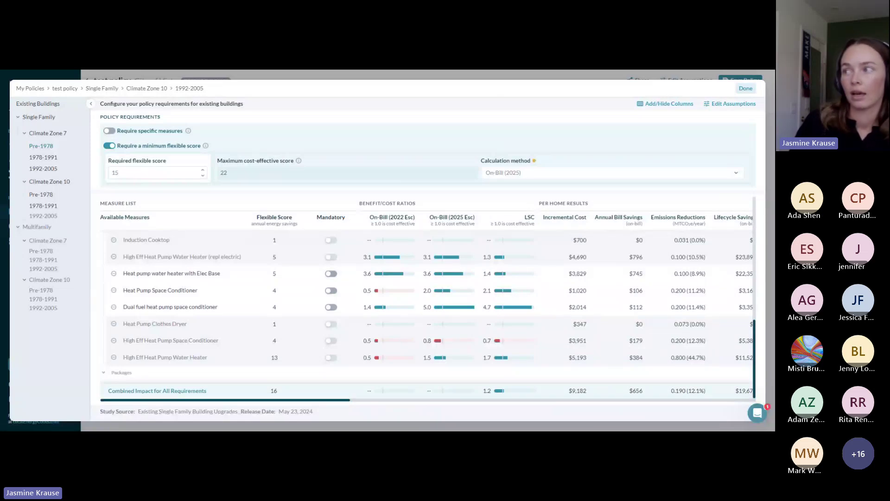
Examine the calculation method choices for the maximum cost-effective score and keep On-Bill (2025)
mouse_move(535, 162)
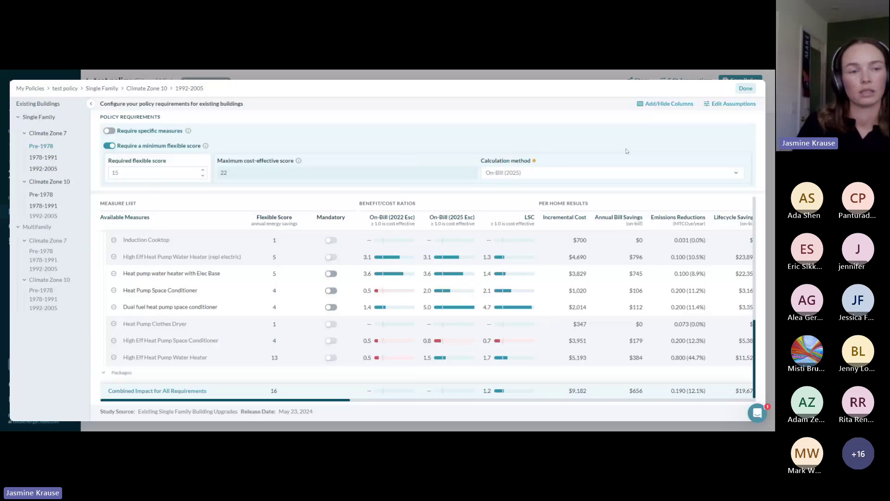
click(503, 176)
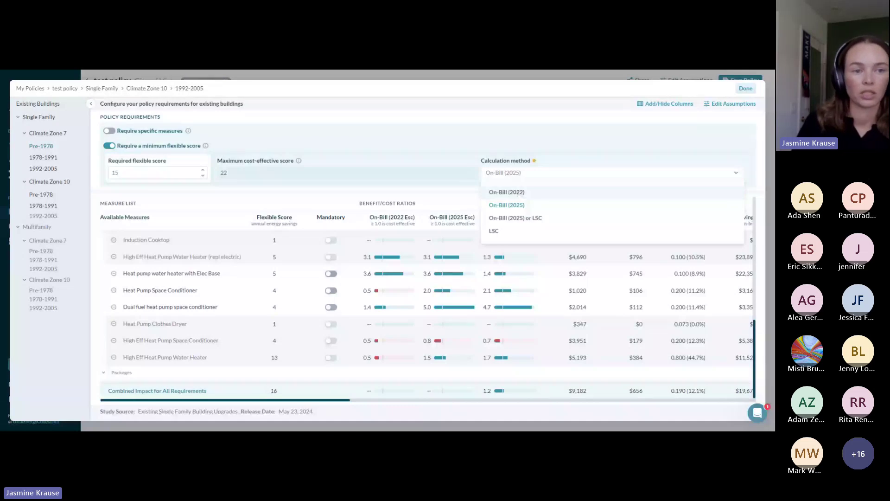
click(519, 206)
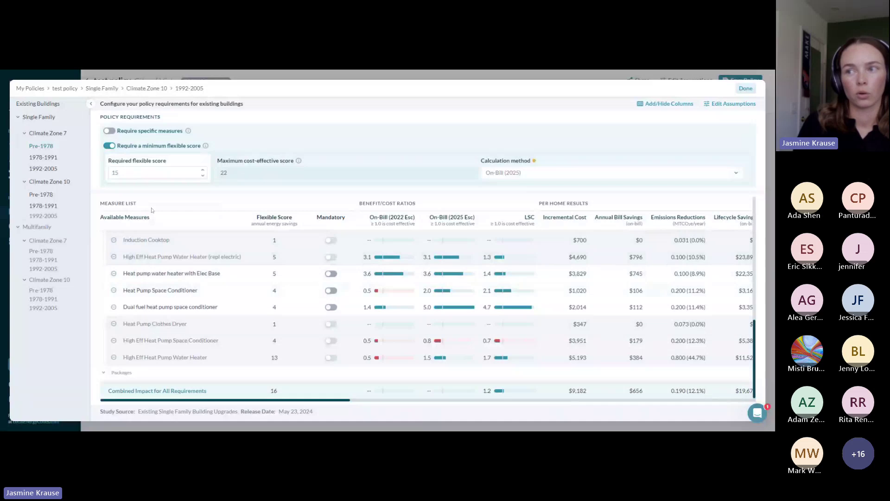
Switch to the 1978-1991 homes in Climate Zone 7 and finish configuring the policy requirements
click(153, 172)
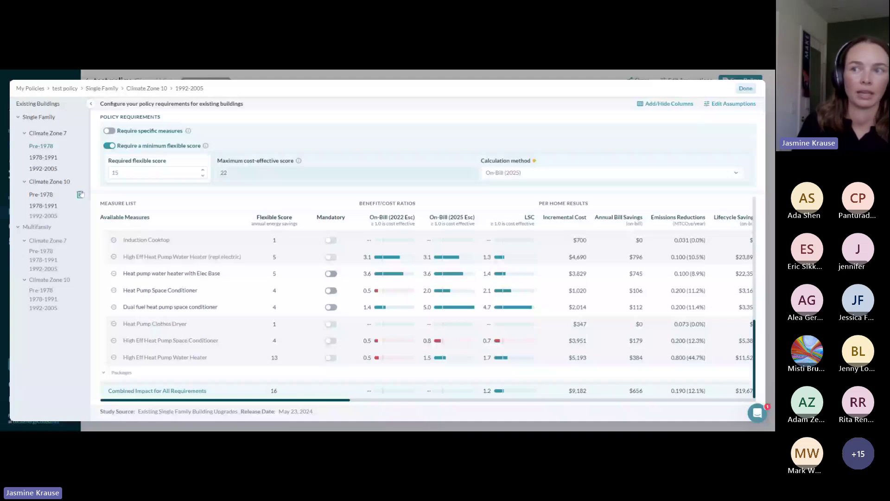
click(44, 158)
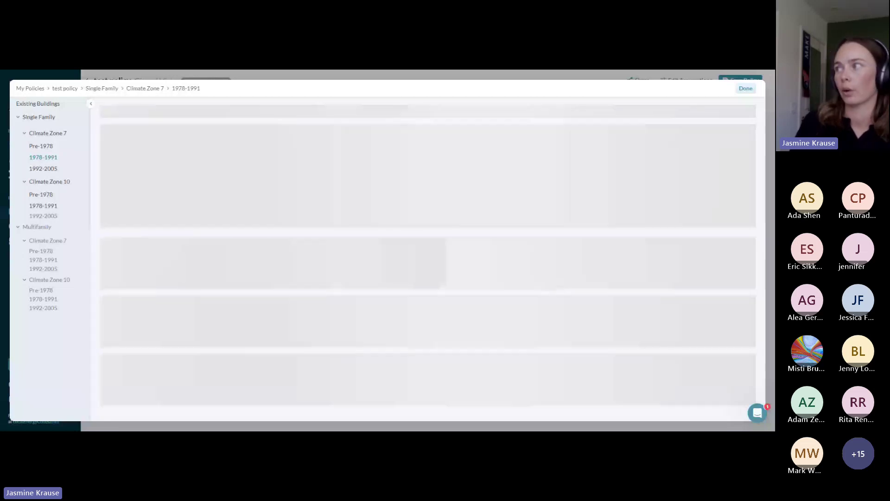
click(746, 89)
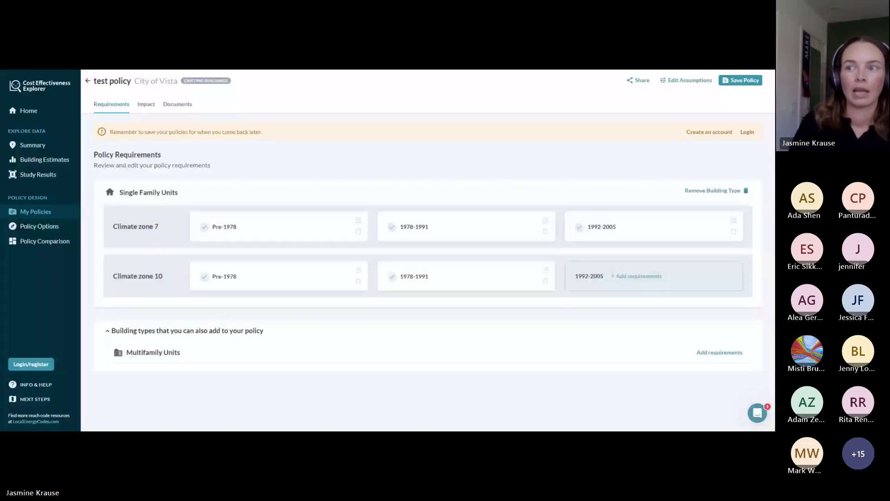
Open the city-wide impact results of the test policy
click(146, 104)
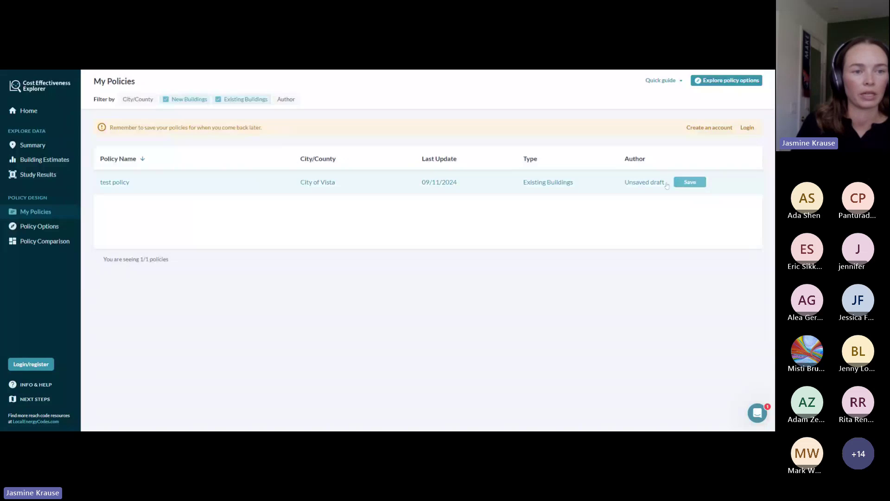
click(112, 182)
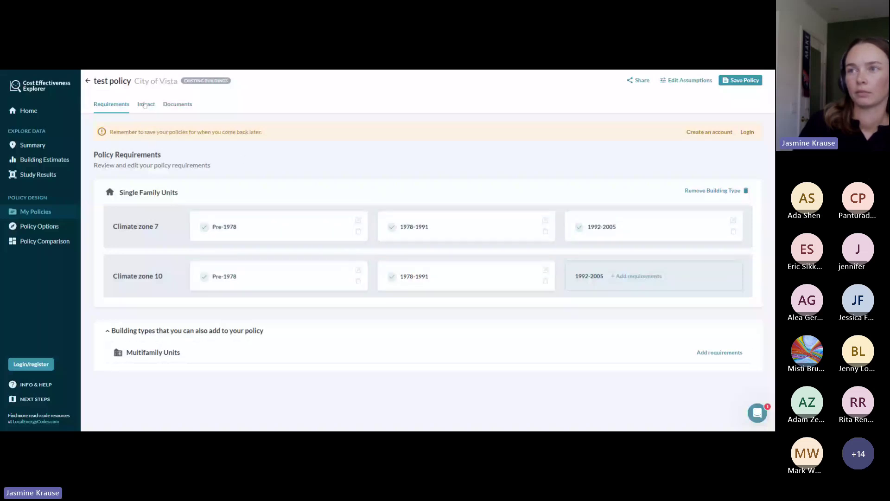
click(145, 104)
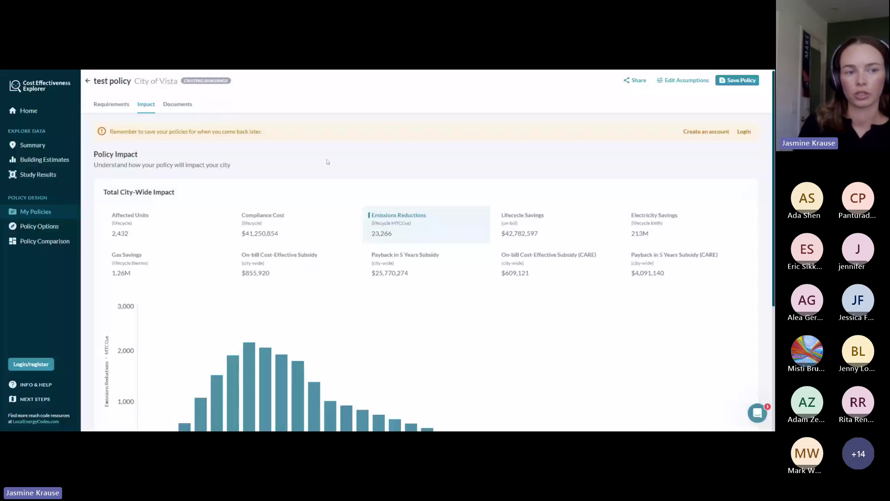
Examine the Total City-Wide Impact by charting Lifecycle Savings and Electricity Savings over the years
scroll(328, 161, down, 1)
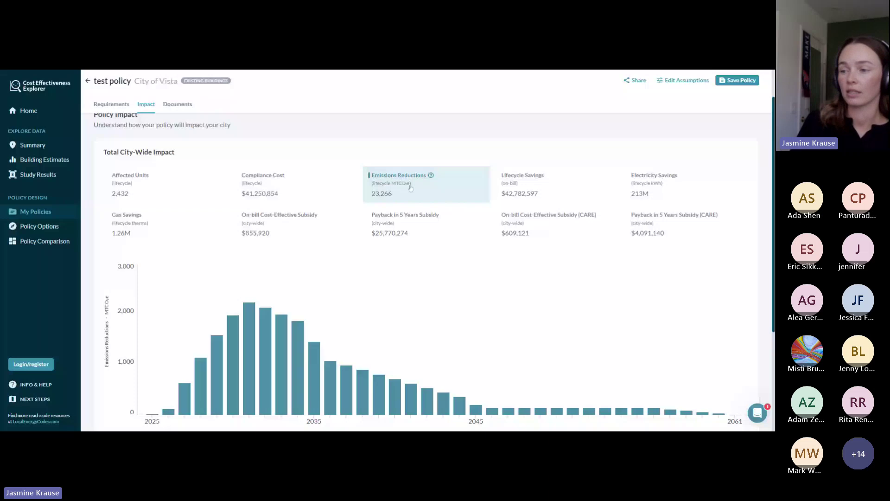
scroll(487, 273, down, 1)
scroll(488, 280, up, 1)
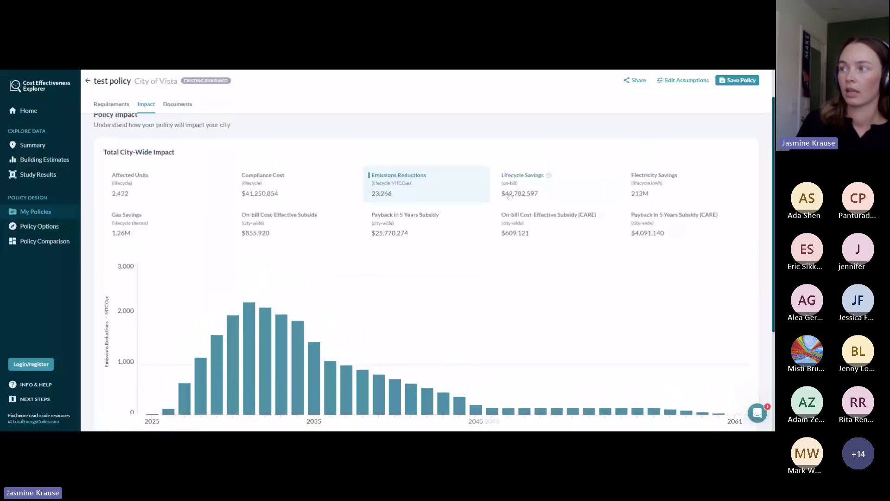
click(553, 188)
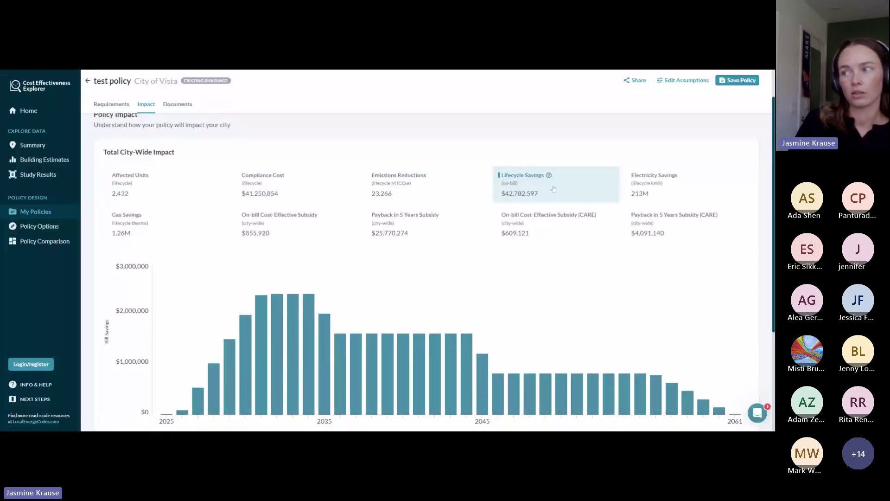
click(653, 187)
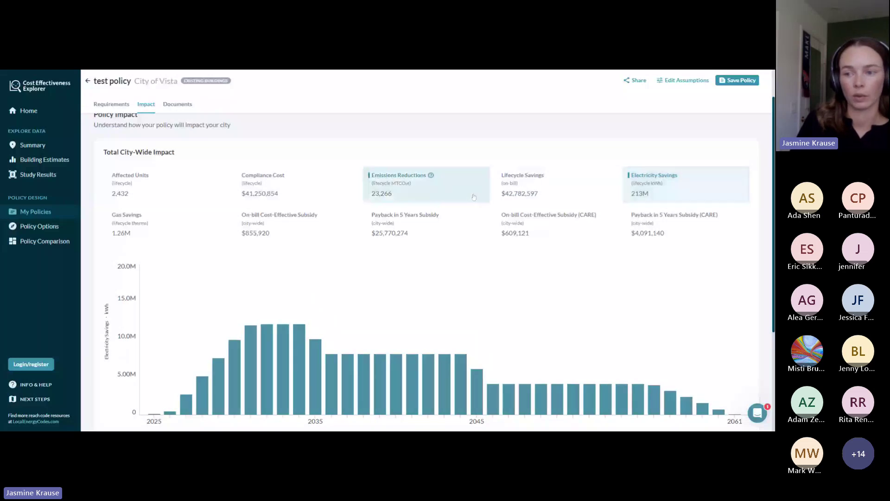
Expand the Impact Breakdown for Existing Single Family Units down to the Climate Zone 7 vintages, and chart Lifecycle Savings again
scroll(386, 197, down, 3)
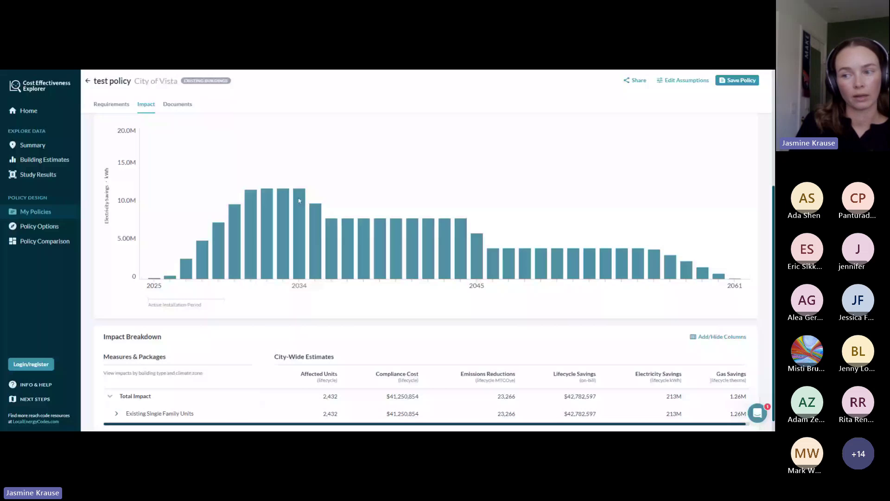
click(117, 399)
scroll(249, 339, down, 1)
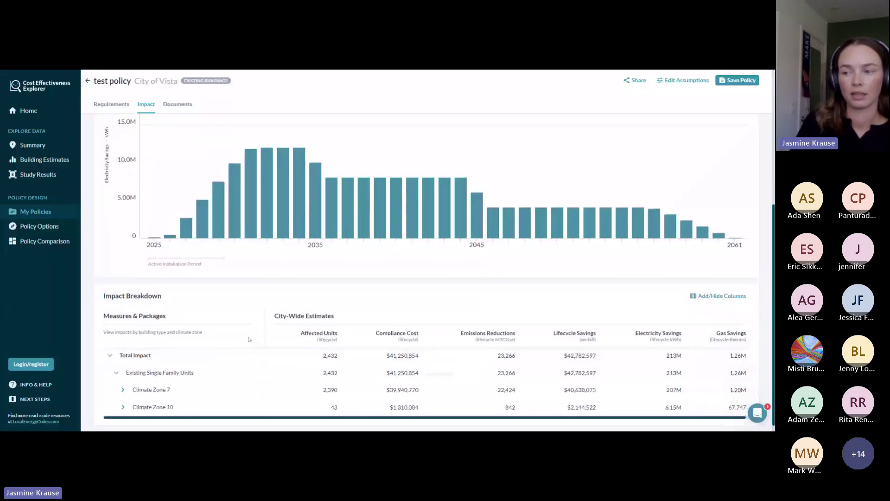
click(123, 381)
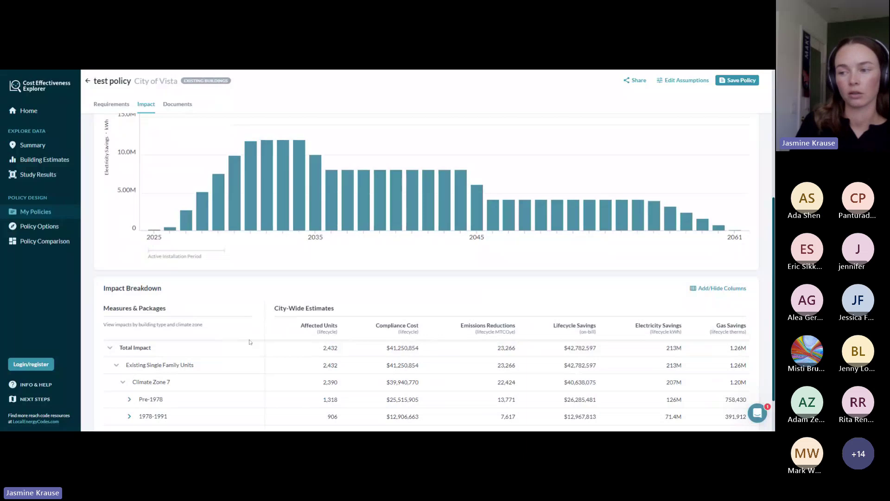
scroll(358, 339, down, 1)
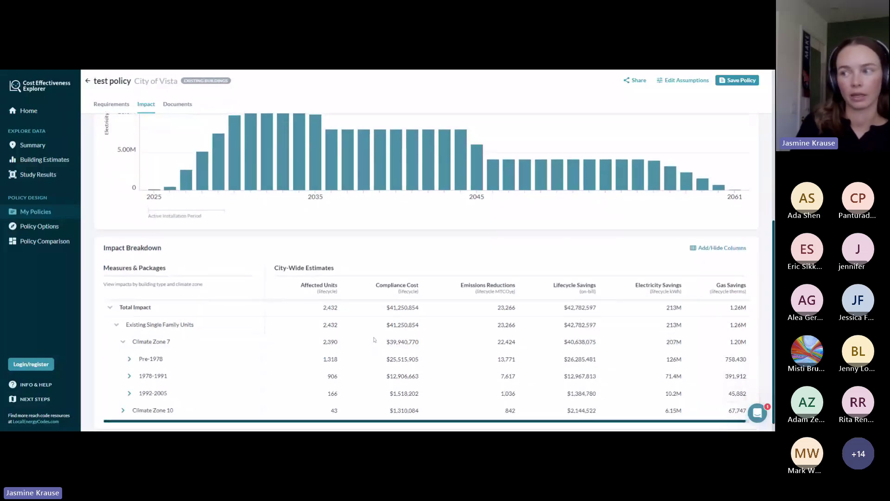
scroll(375, 339, up, 6)
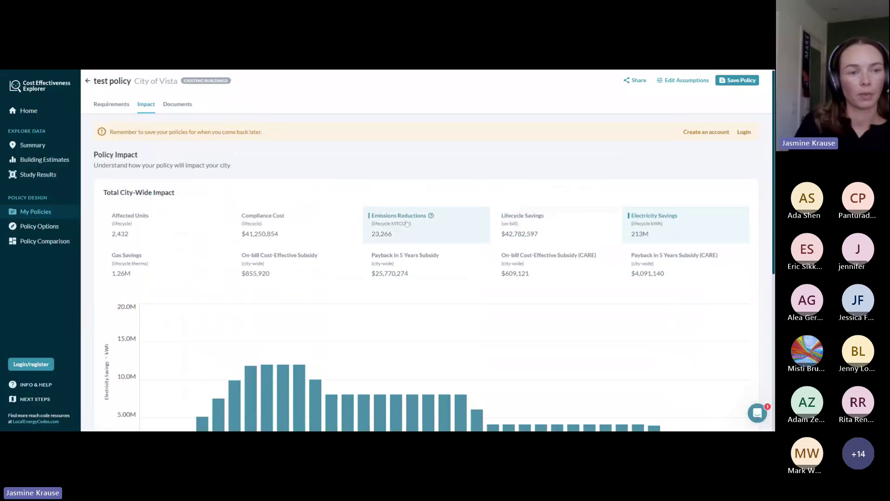
click(533, 227)
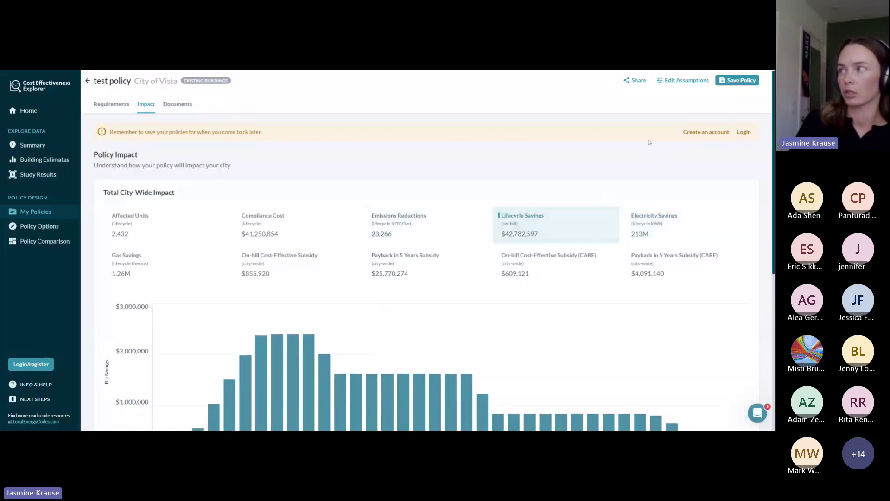
Review the Effective Date and Clean Electricity Progress settings in the policy assumptions, and close the assumptions
click(675, 81)
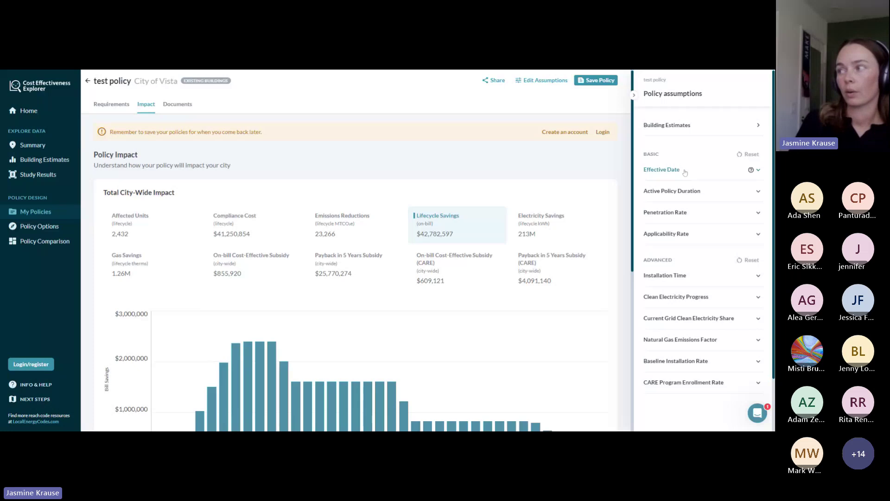
click(758, 170)
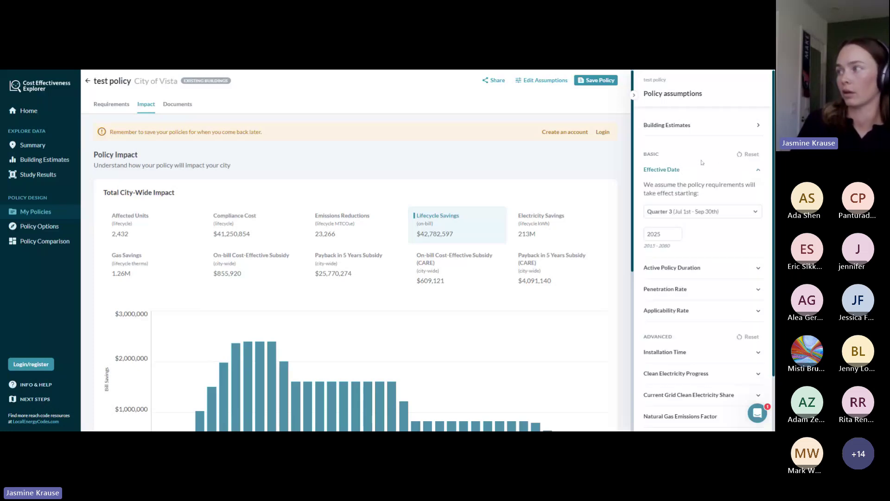
click(760, 171)
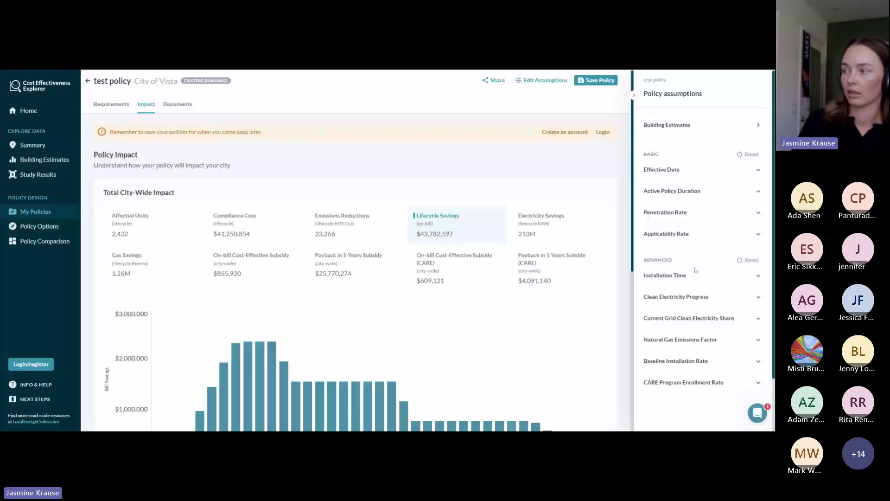
click(695, 297)
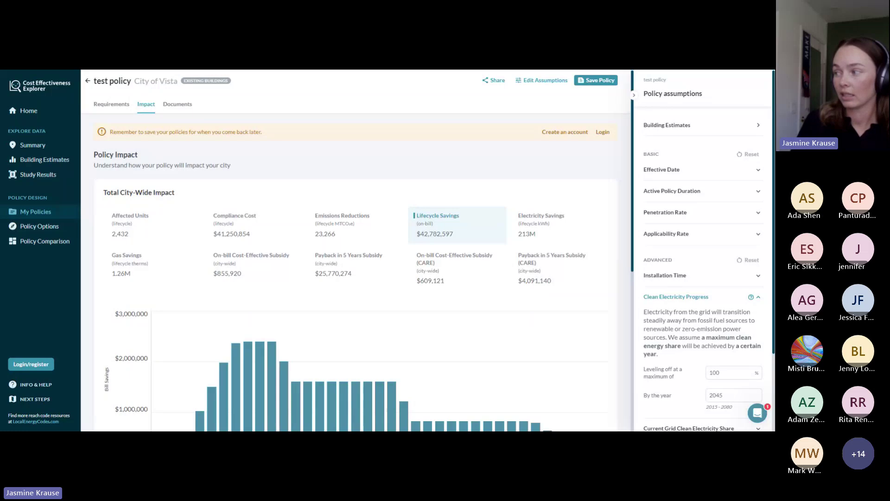
click(676, 297)
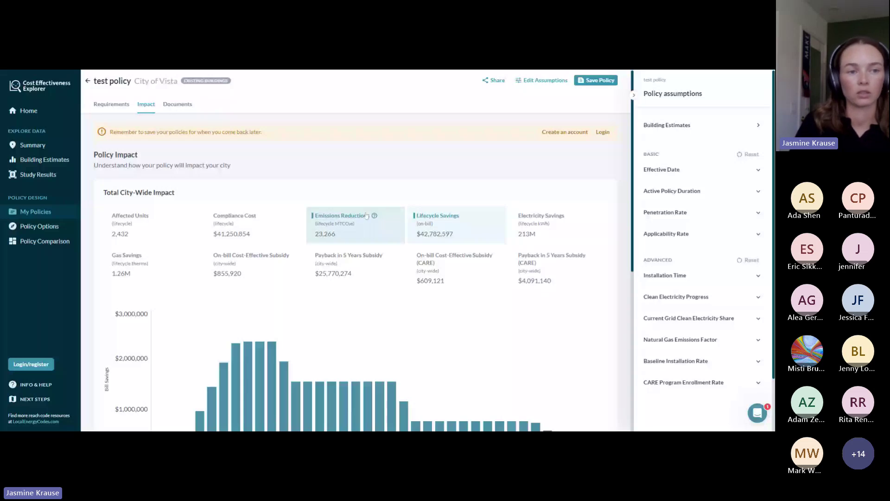
click(634, 94)
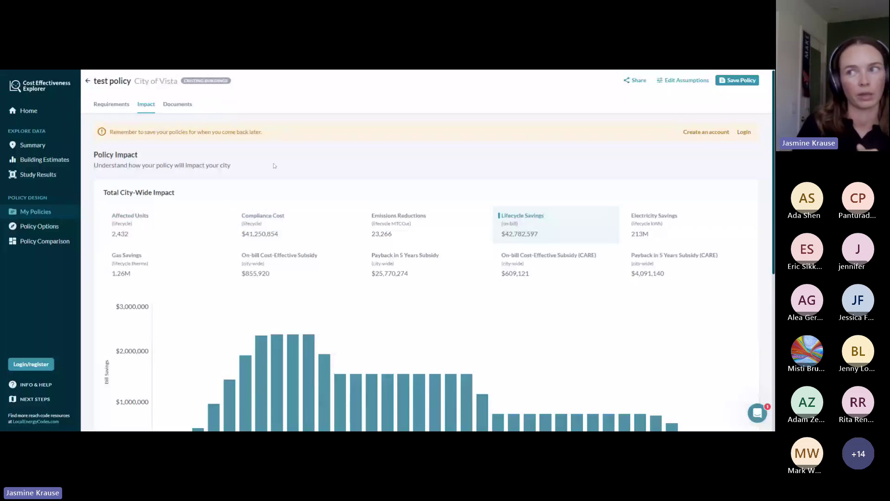
View the policy's available documents, and reopen the requirements for Pre-1978 homes in Climate Zone 7
click(169, 102)
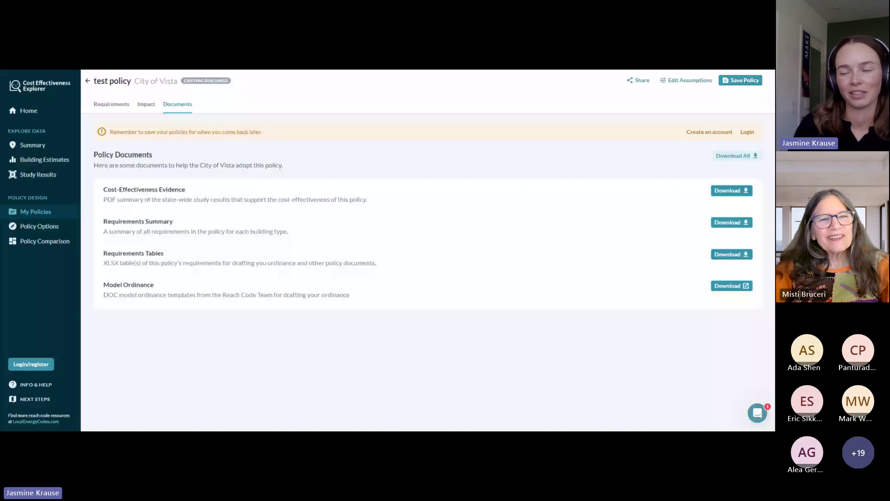
click(115, 105)
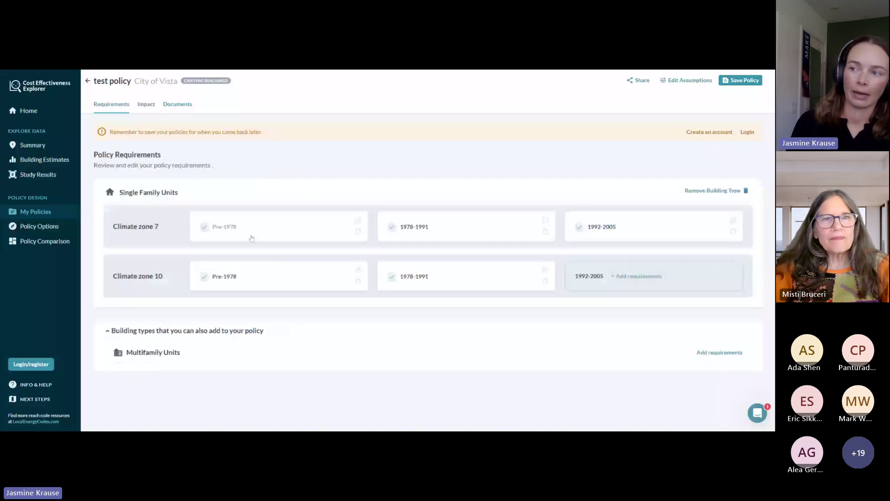
click(248, 237)
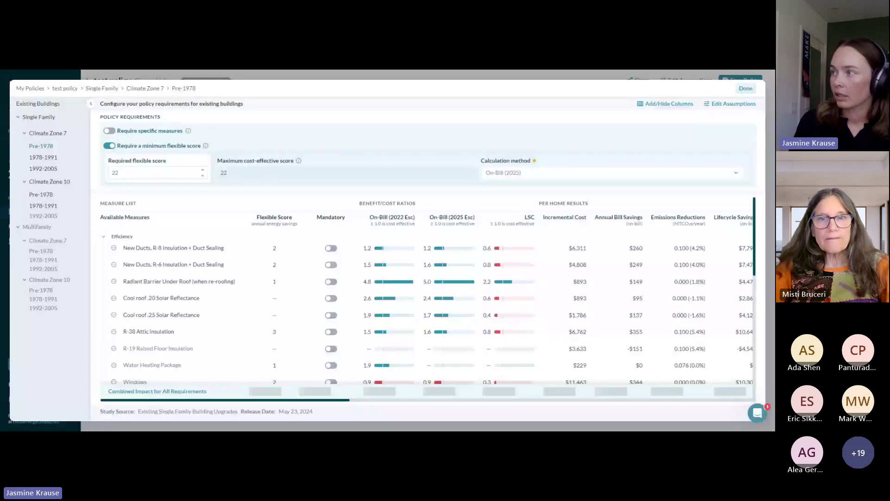
Review the available table columns, and examine the Subsidy Needed Per Home and City Wide columns for the measures
click(665, 103)
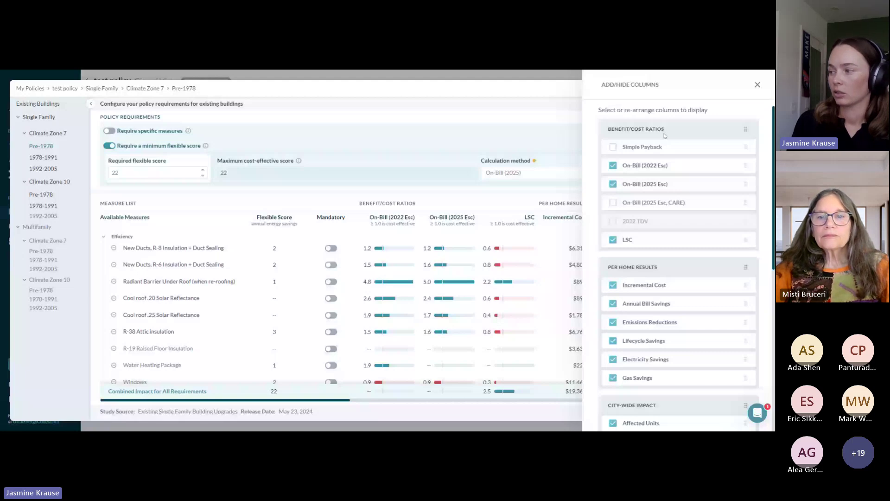
scroll(665, 135, down, 7)
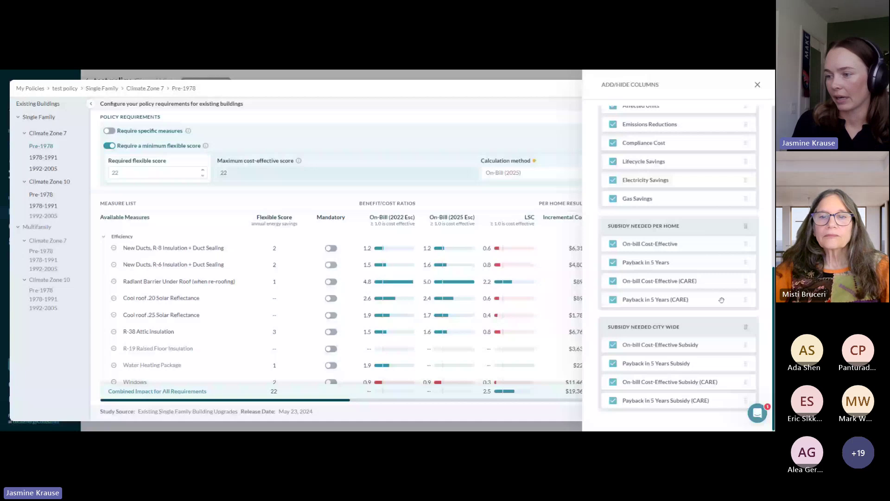
click(381, 411)
drag(381, 400, 621, 430)
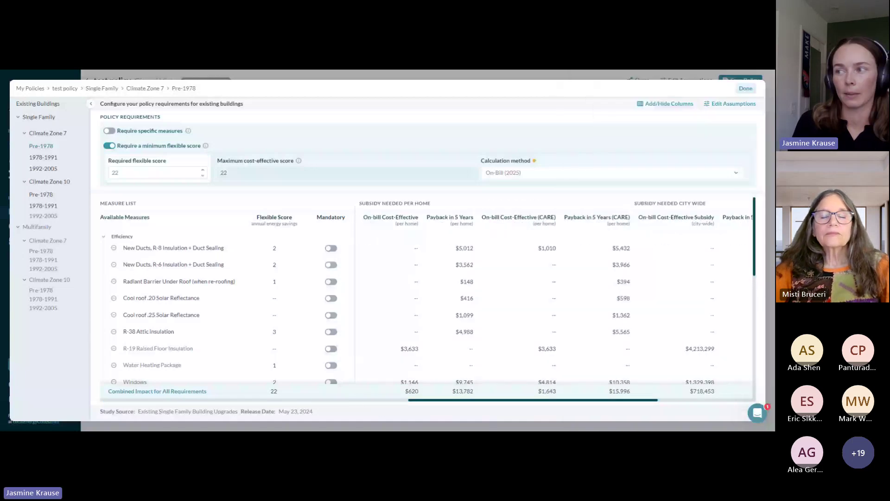
scroll(420, 243, right, 1)
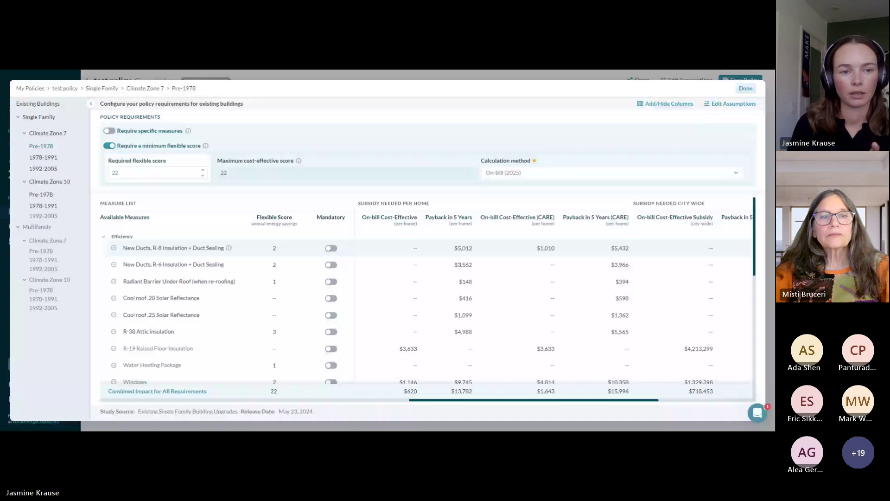
scroll(430, 331, down, 3)
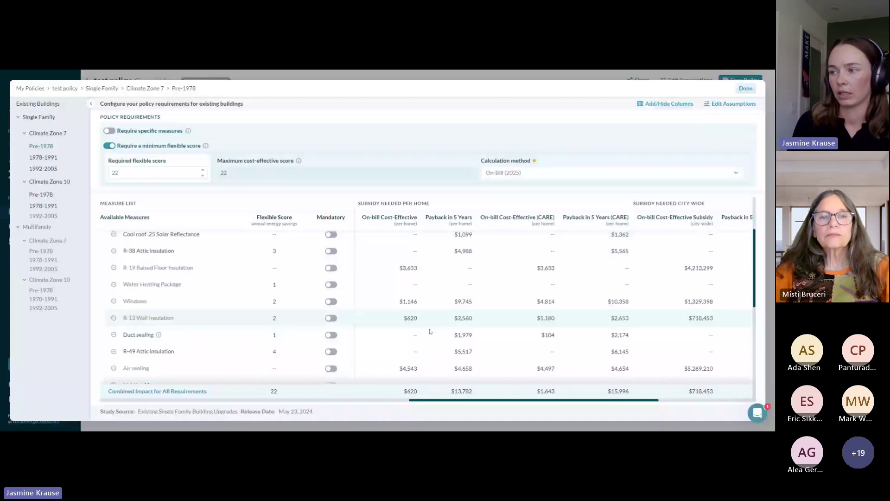